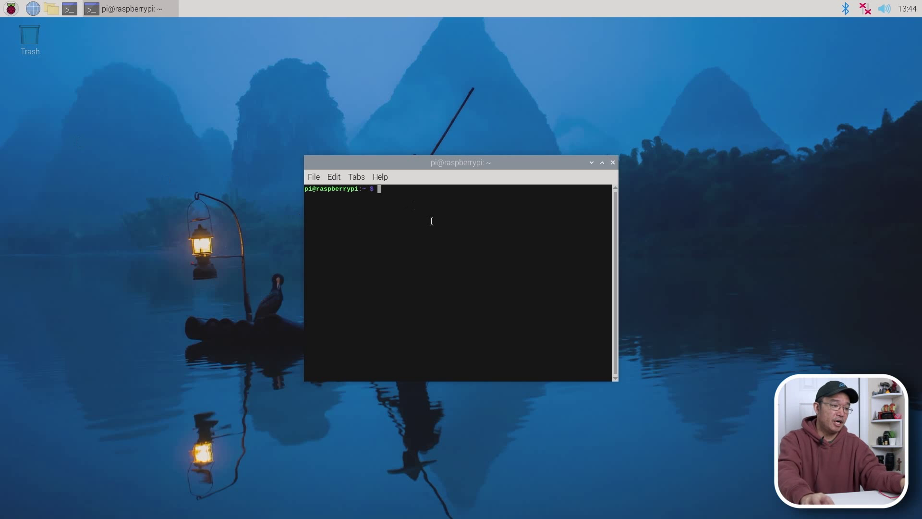
Step: Change to the pi_temp folder, run ./run.py and move the temperature plot window clear of the terminal
key("Tab")
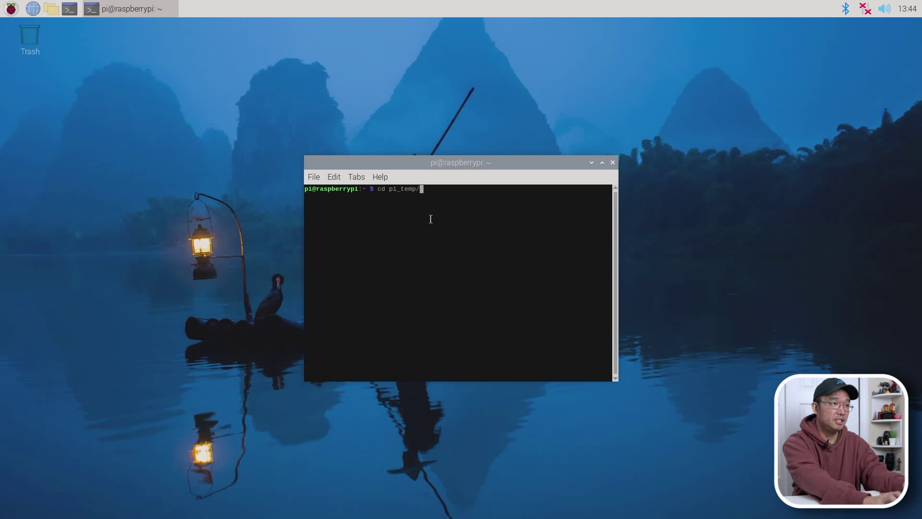
key("Return")
type("./")
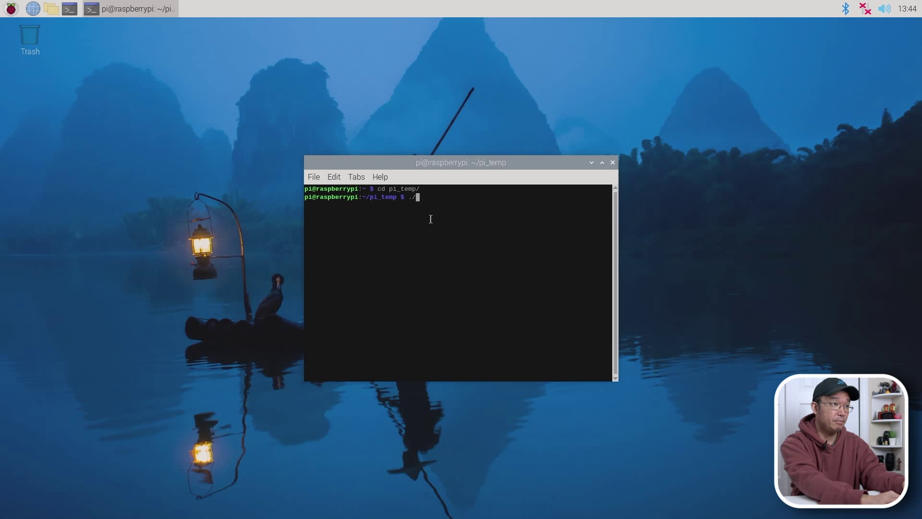
type("run.py")
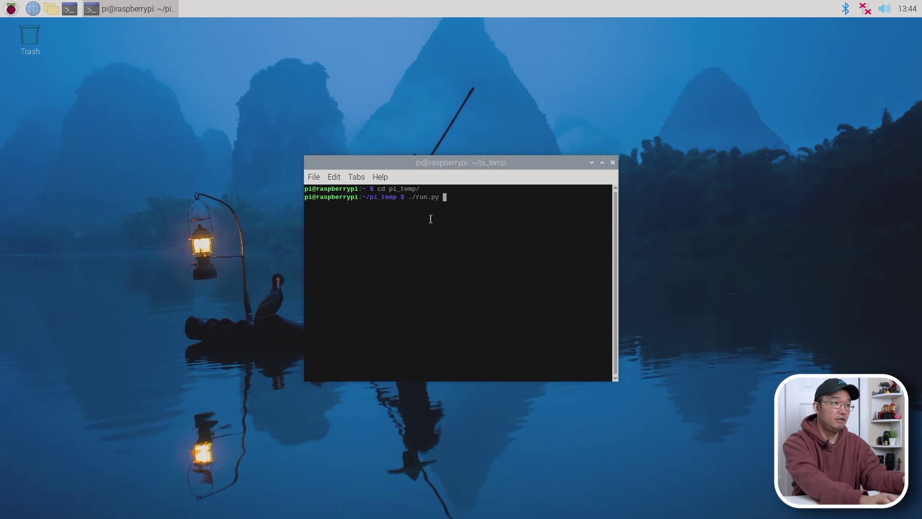
key("Return")
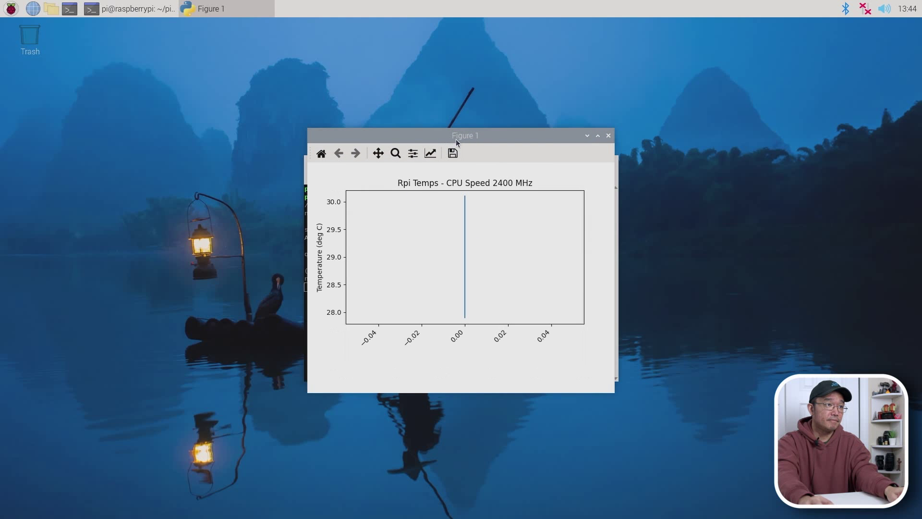
left_click_drag(456, 140, 731, 82)
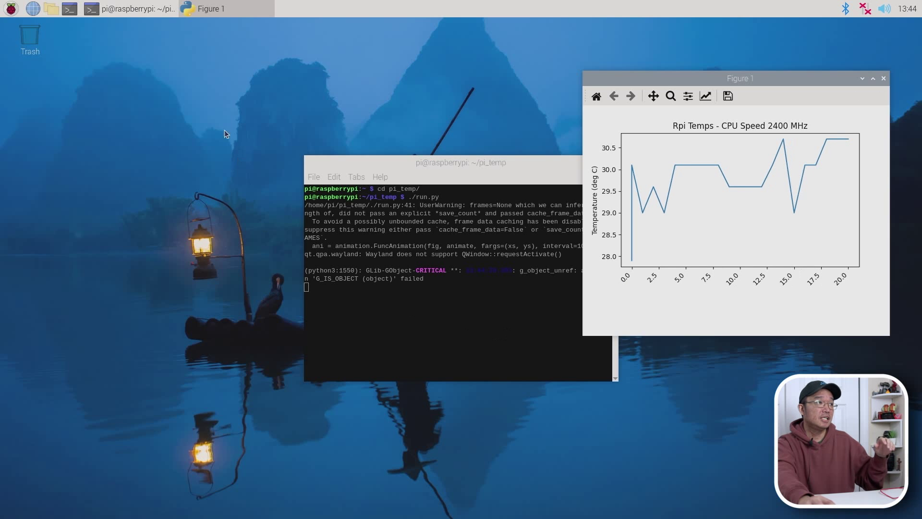
Step: Open a second terminal, place it clear of the plot and change to the cpuburn-arm folder
left_click(69, 9)
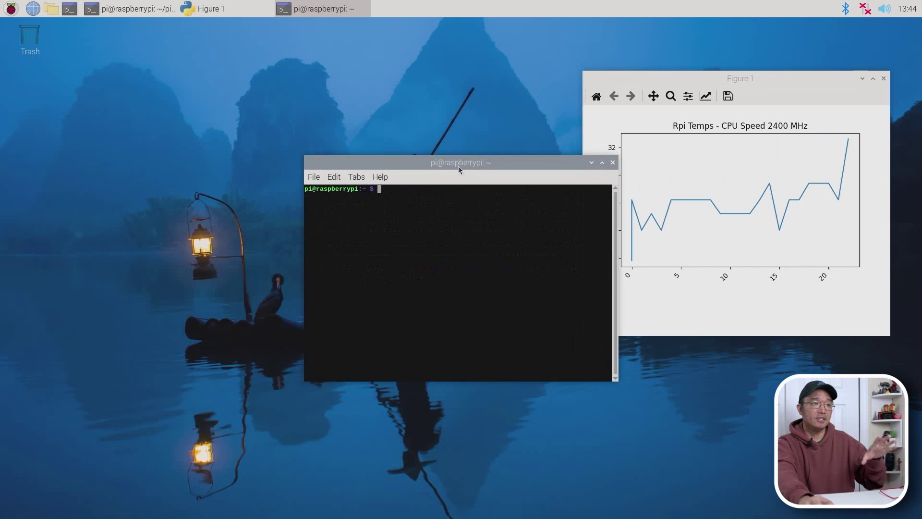
left_click_drag(521, 163, 400, 198)
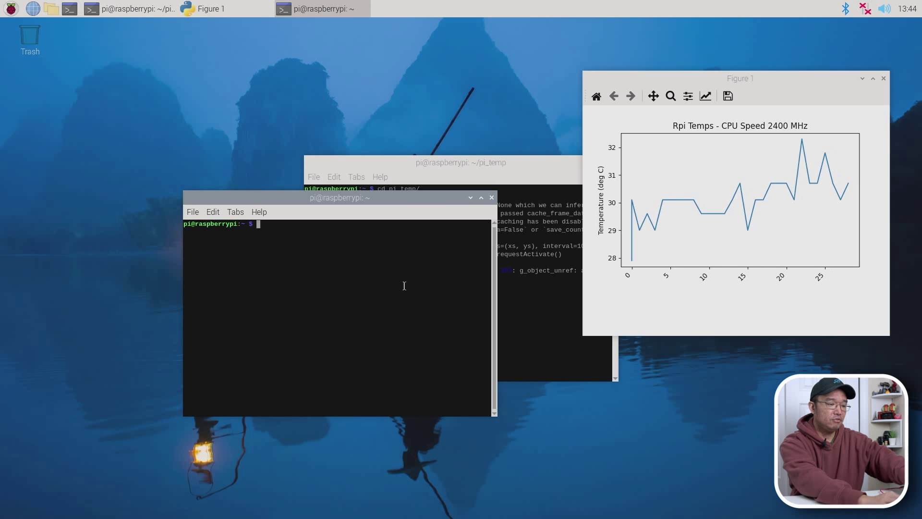
type("cd cpuburn-arm/")
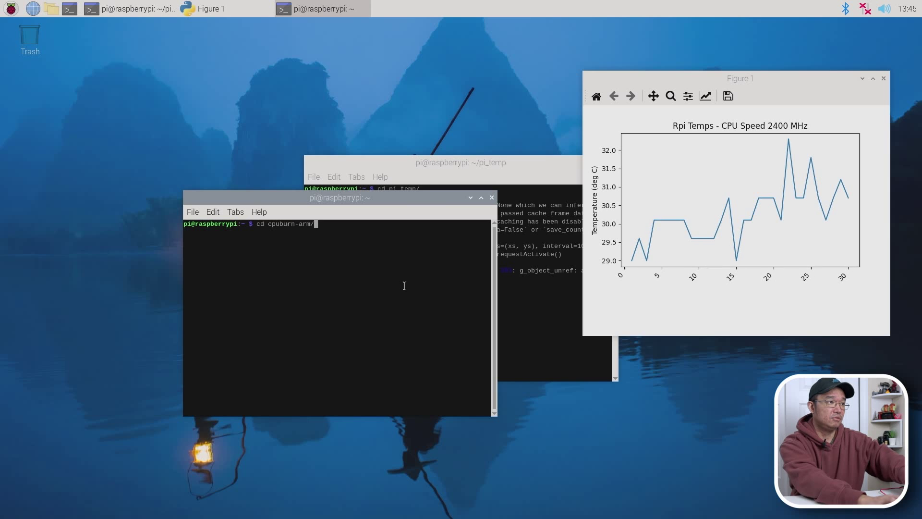
key("Return")
Step: Run the ./cpuburn-a53 stress test in the cpuburn-arm terminal
type("./")
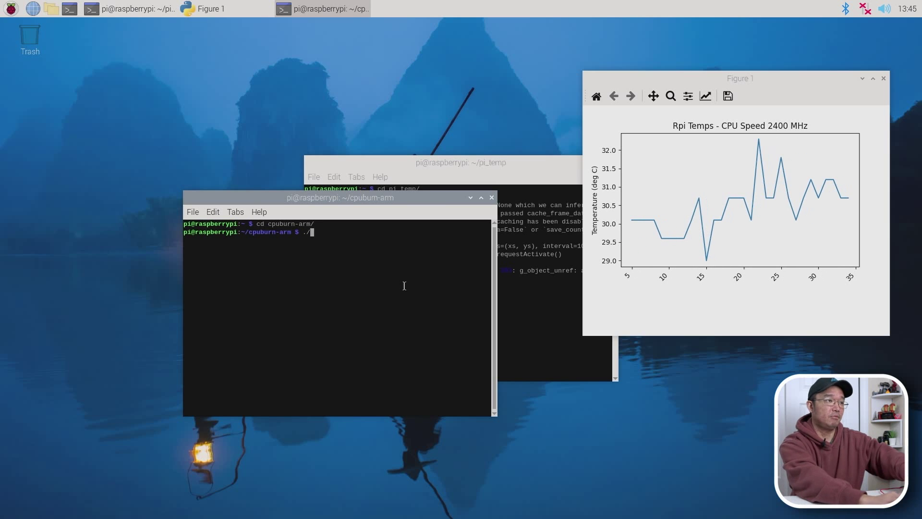
type("cpu")
key("Tab")
key("Tab")
key("Tab")
key("Tab")
type("burn-a53")
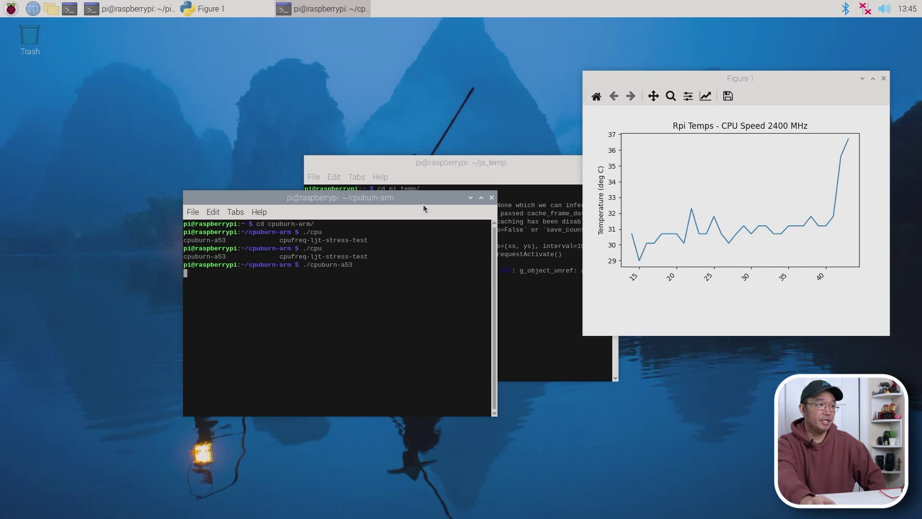
key("Return")
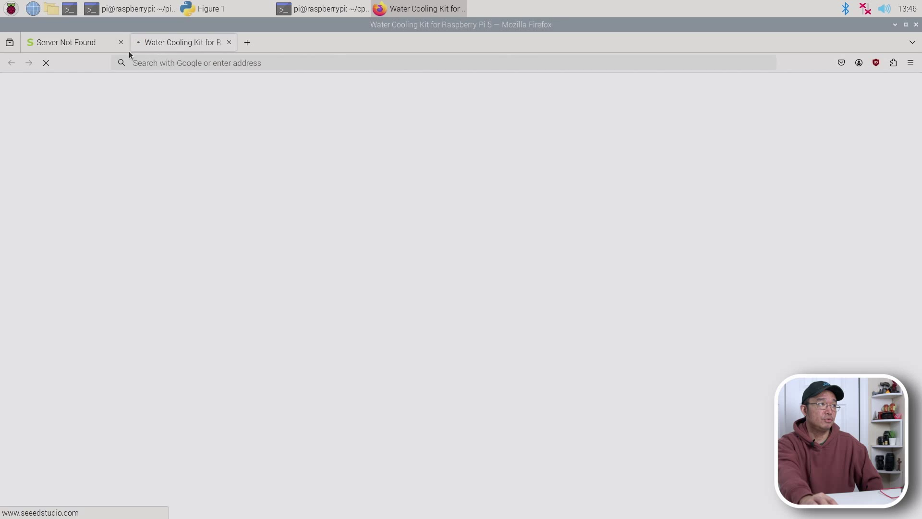
Step: Display the Water Cooling Kit installation guide and reload its Seeed Studio product page
left_click(86, 50)
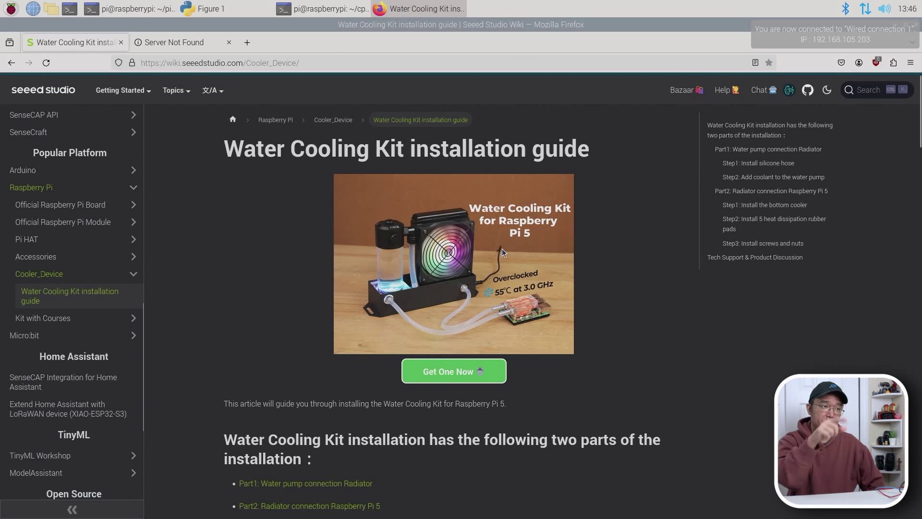
left_click(442, 371)
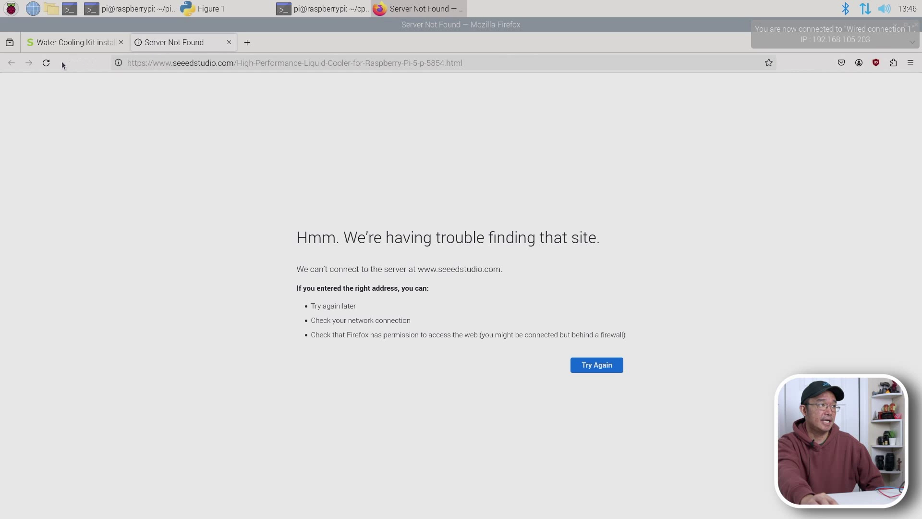
left_click(48, 63)
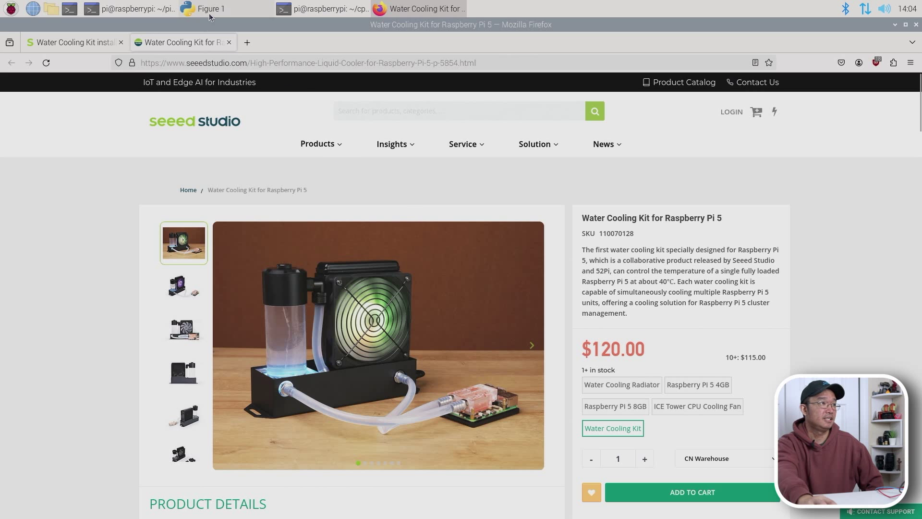
Step: Read through the Water Cooling Kit installation guide, from the pump connection to the screws and nuts step
left_click(100, 50)
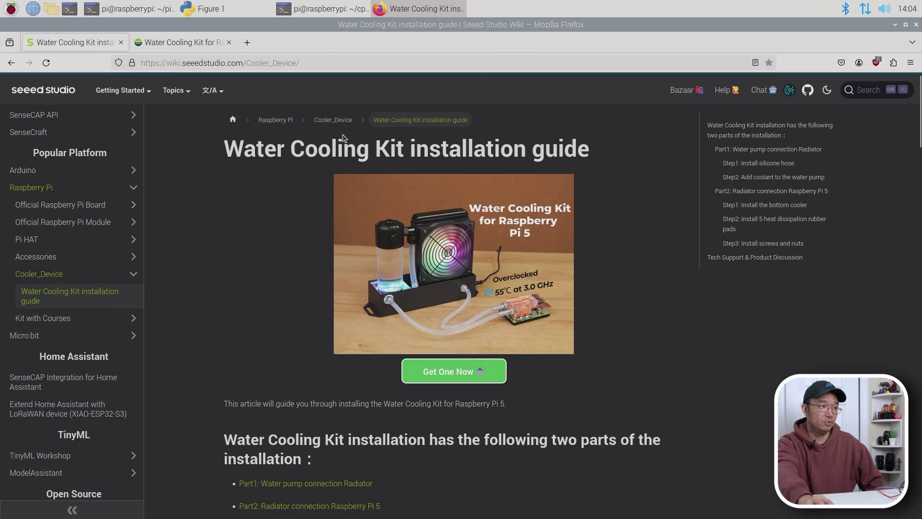
scroll(431, 249, "down", 10)
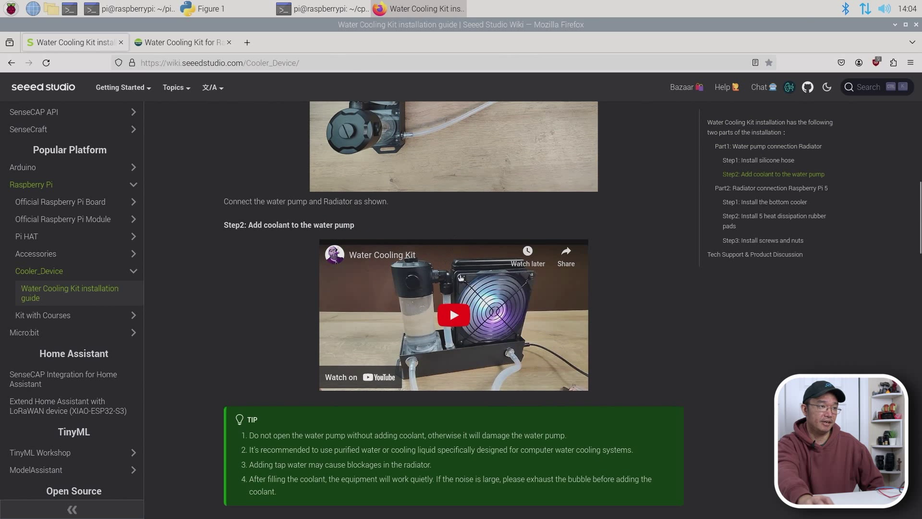
scroll(461, 278, "down", 10)
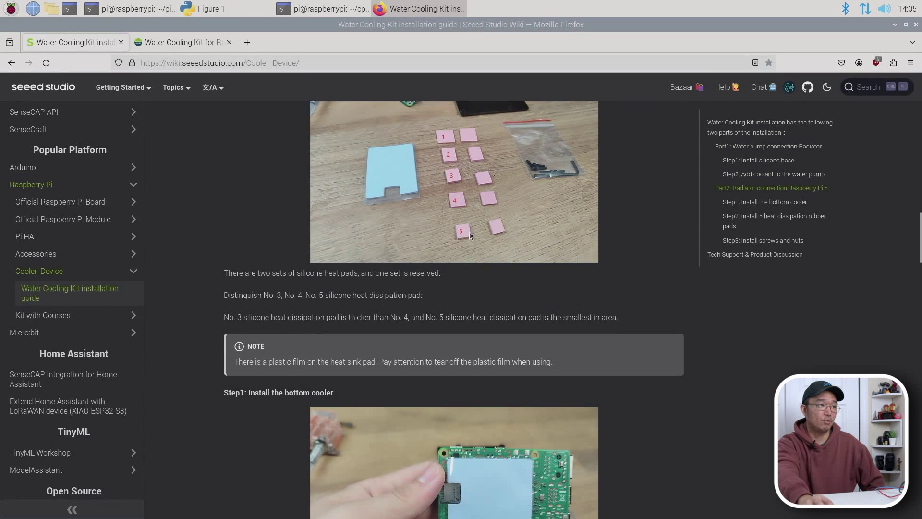
scroll(468, 231, "down", 5)
scroll(482, 352, "down", 15)
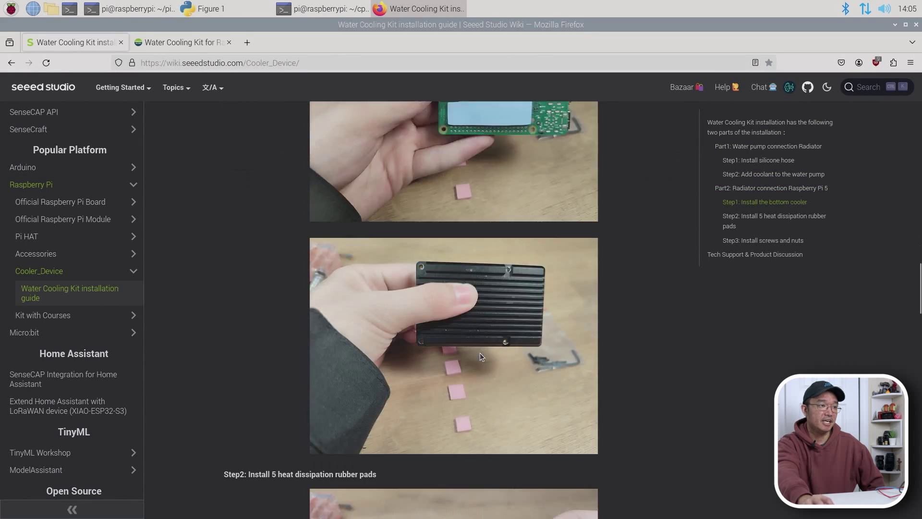
scroll(479, 351, "down", 15)
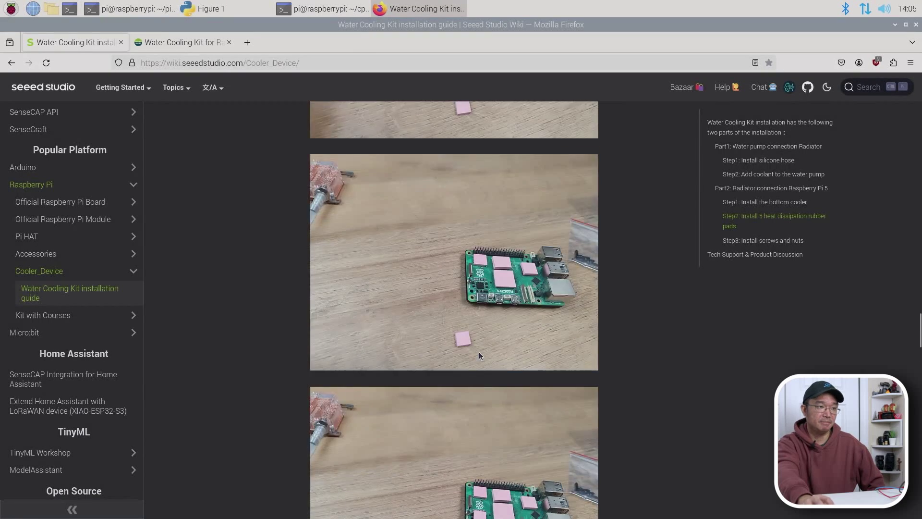
scroll(479, 353, "down", 15)
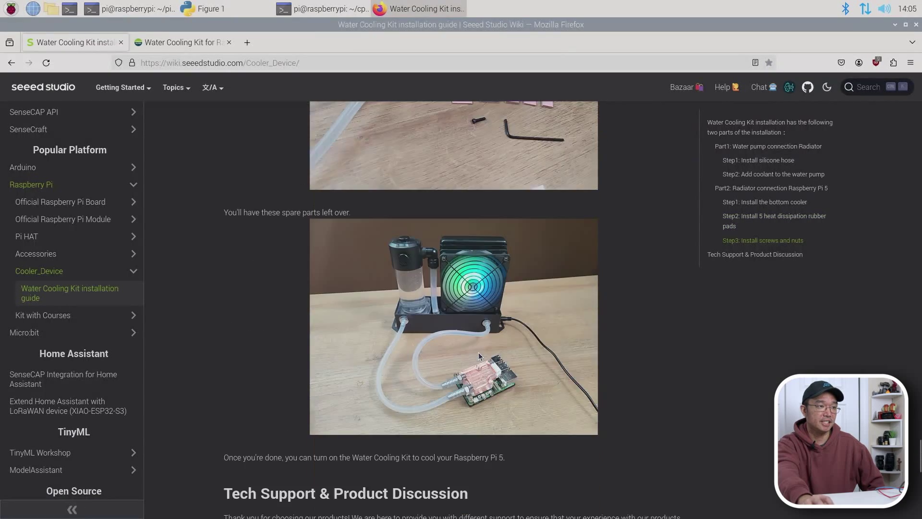
Step: Examine the product details and thermal comparison images on the Water Cooling Kit for Raspberry Pi 5 page
key("ctrl+Tab")
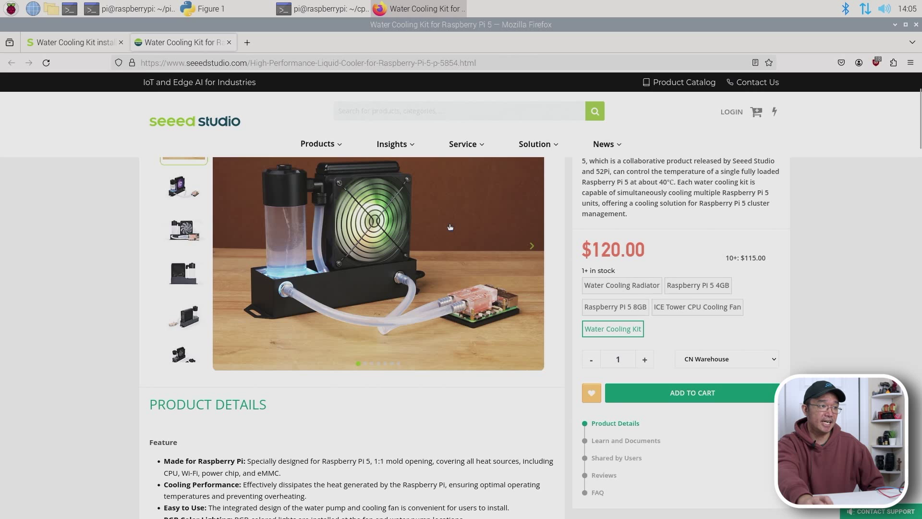
scroll(450, 227, "down", 15)
scroll(384, 245, "down", 2)
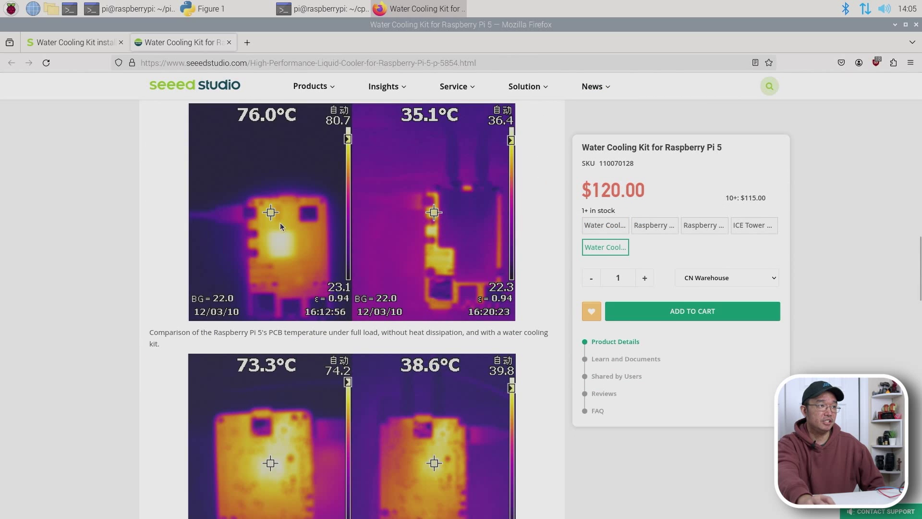
scroll(288, 245, "up", 2)
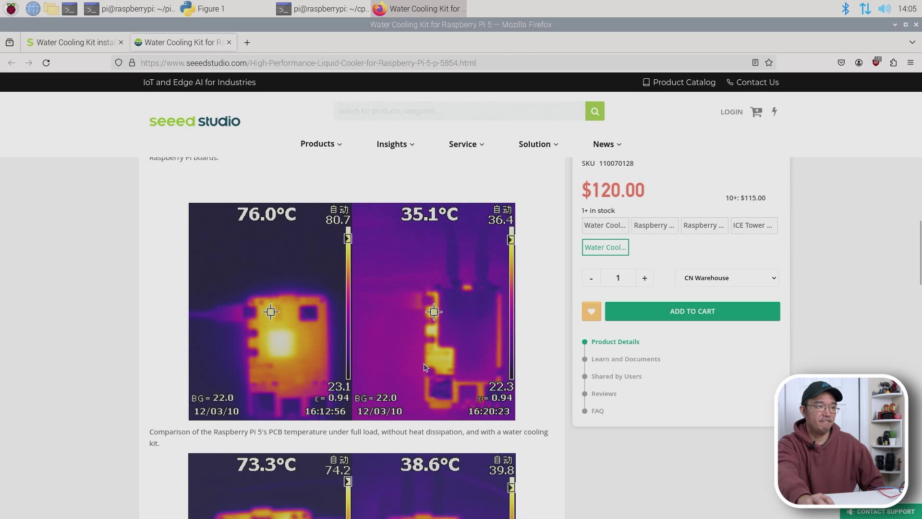
scroll(423, 363, "down", 6)
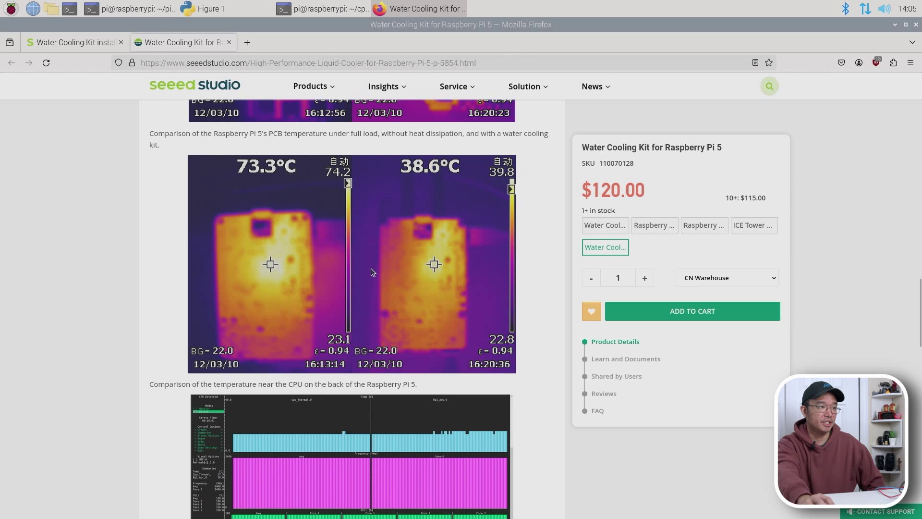
scroll(371, 269, "down", 4)
scroll(370, 268, "up", 10)
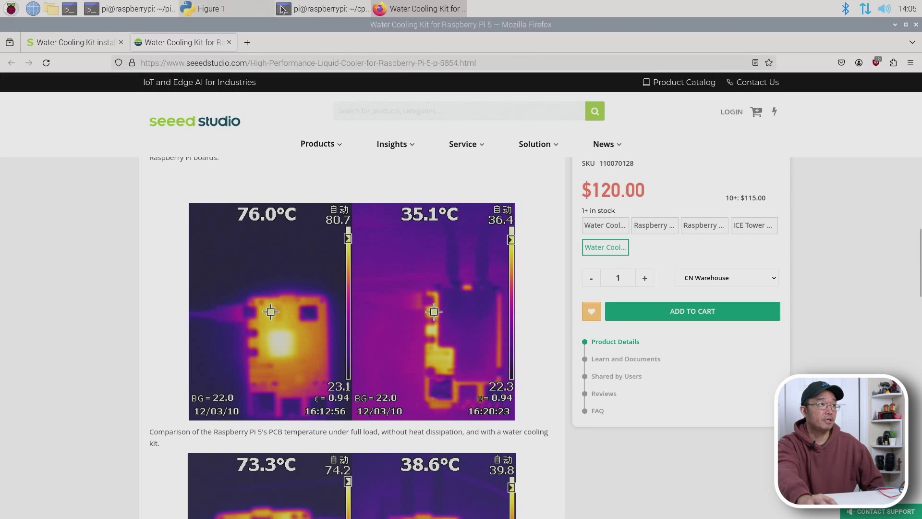
Step: Close the browser and stop the running cpuburn-a53 stress test
left_click(208, 9)
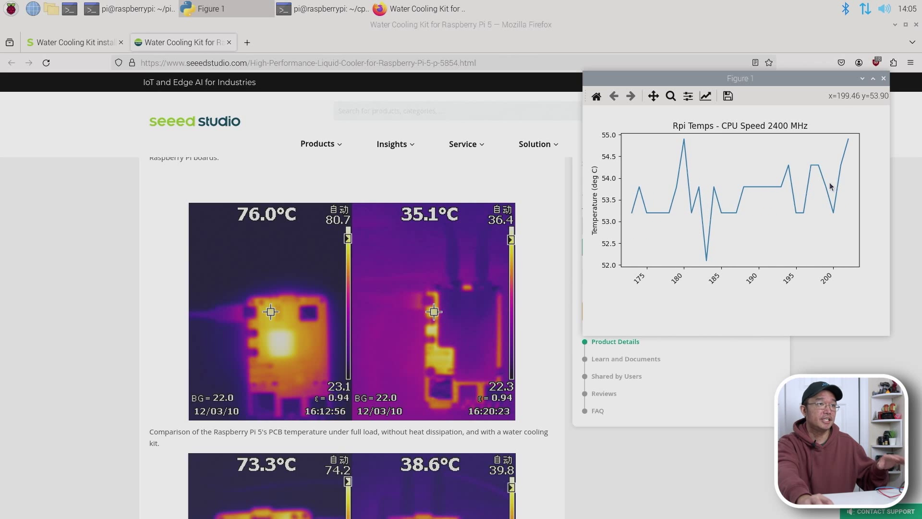
left_click(915, 24)
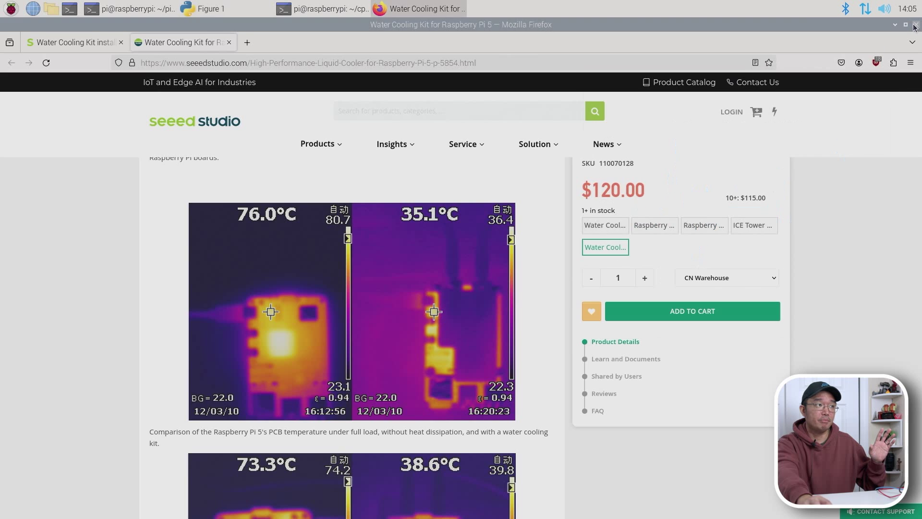
left_click(444, 284)
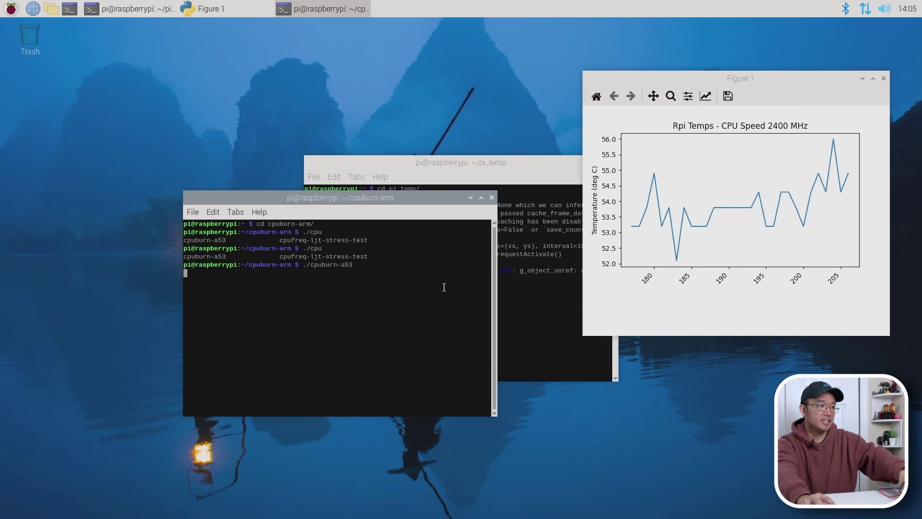
key("ctrl+c")
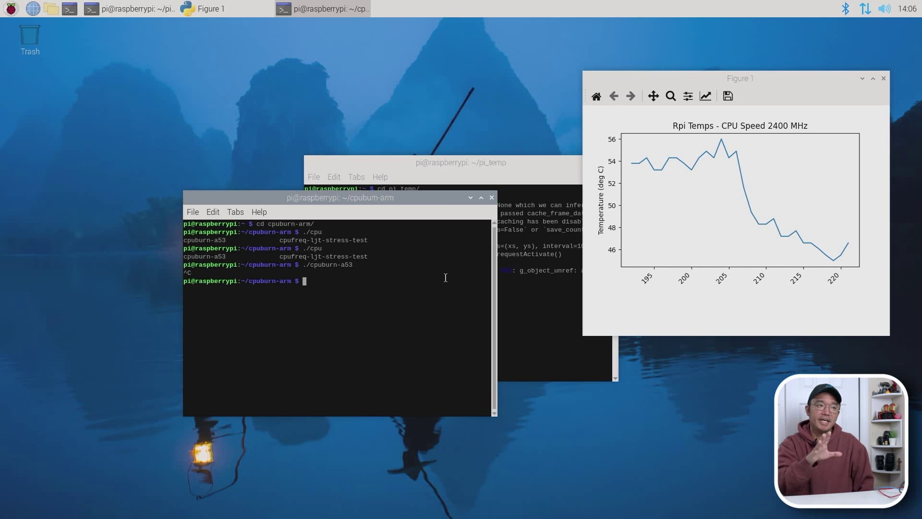
Step: Check the cooldown on the temperature plot and close the plot window
left_click(556, 329)
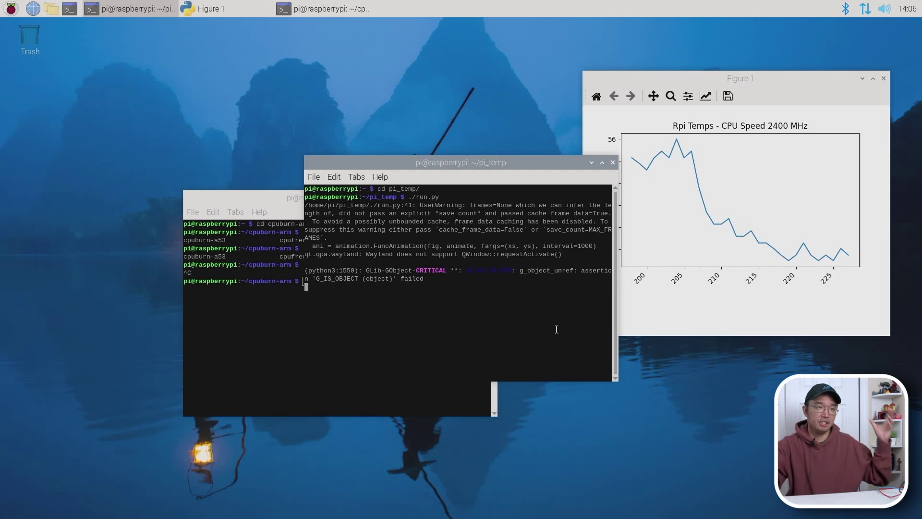
left_click(767, 194)
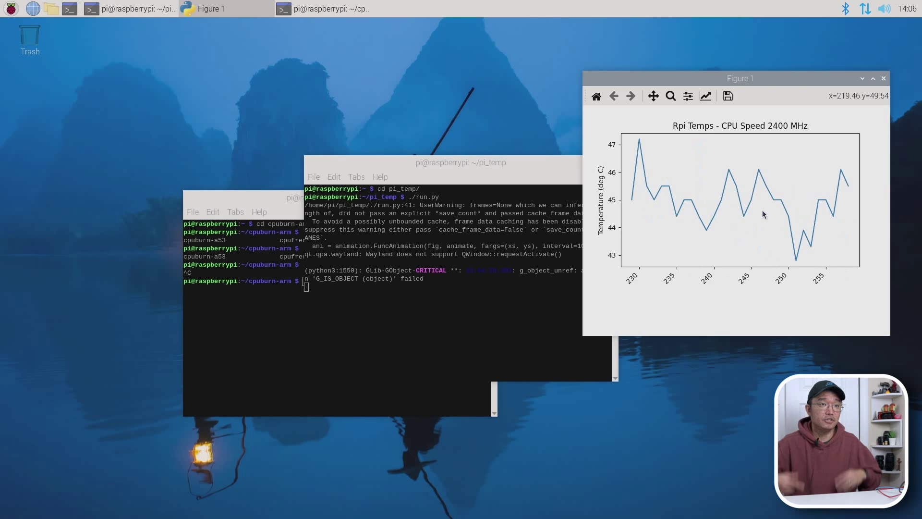
left_click(523, 303)
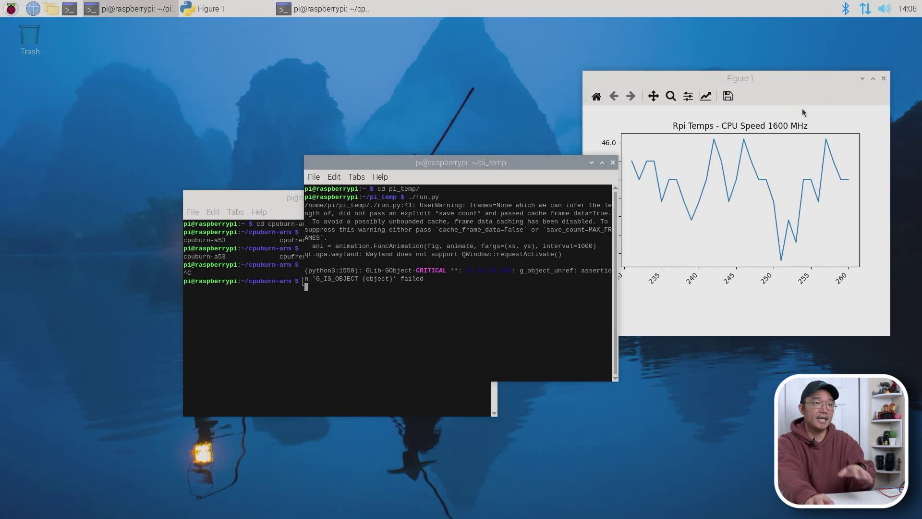
left_click(884, 79)
Step: Open /boot/firmware/config.txt with sudo nano from the pi_temp terminal
type("sudo nano /boot/firmware/c")
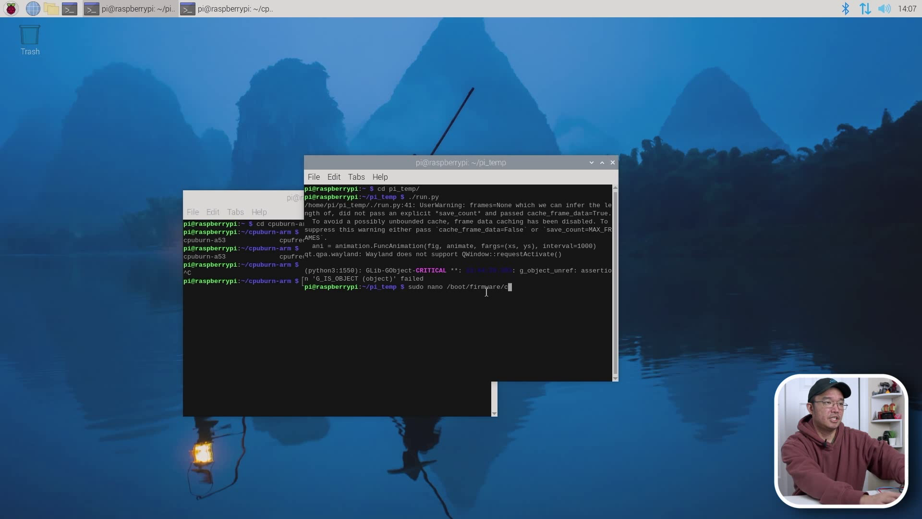
type("onfig.txt")
key("Return")
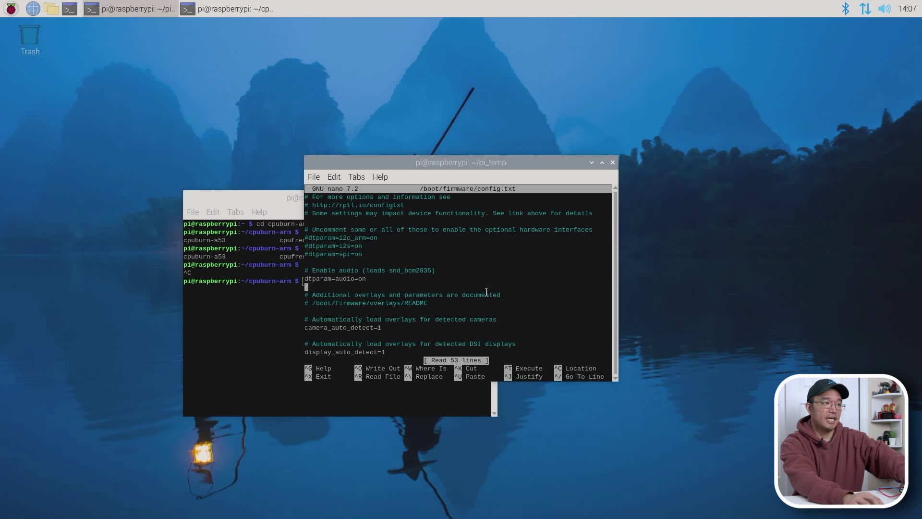
scroll(486, 292, "down", 14)
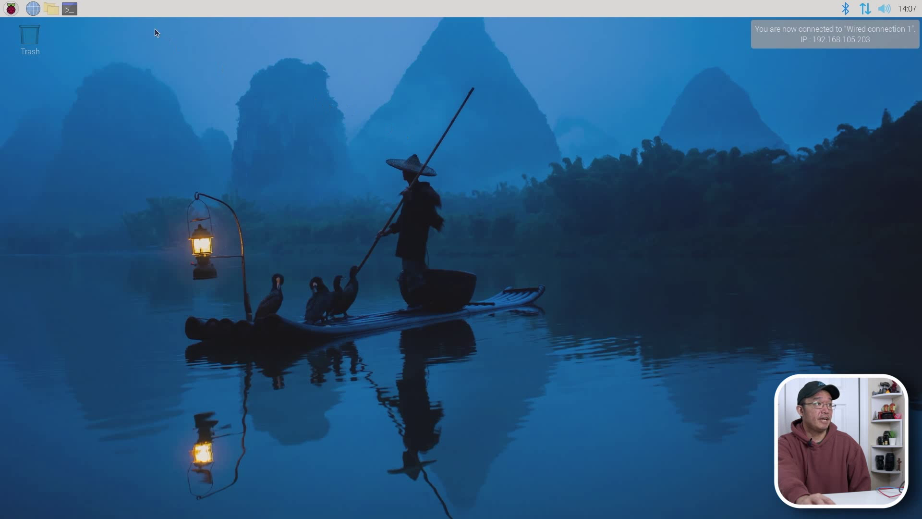
Step: Launch the temperature plot by running ./run.py from the pi_temp folder in a new terminal
left_click(76, 9)
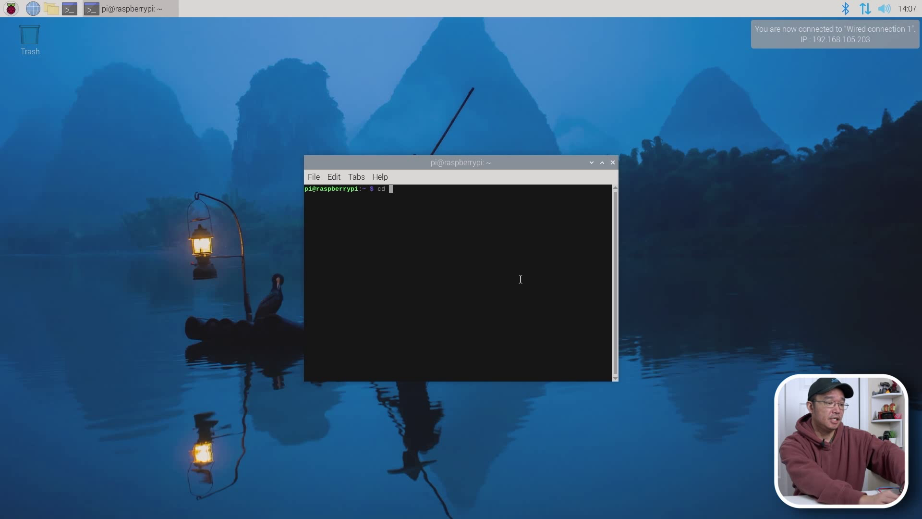
type("cd pi")
key("Tab")
key("Return")
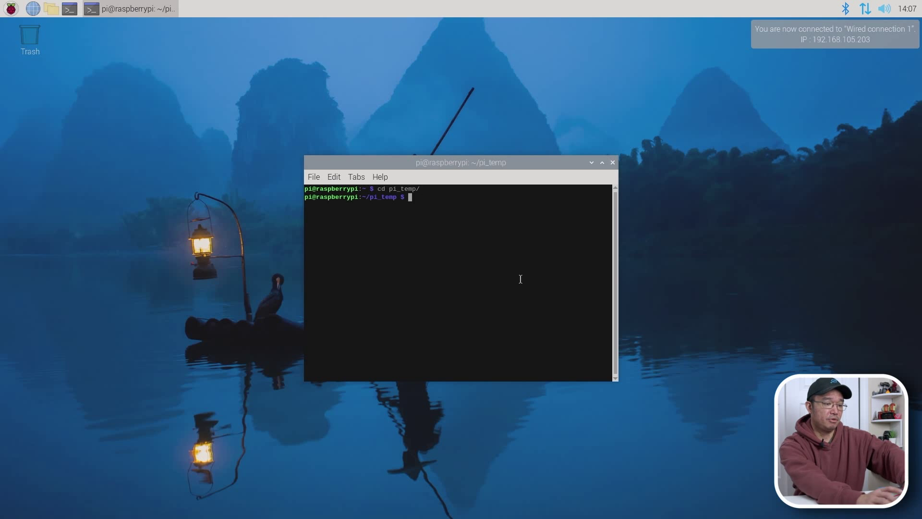
type("./run.py")
key("Return")
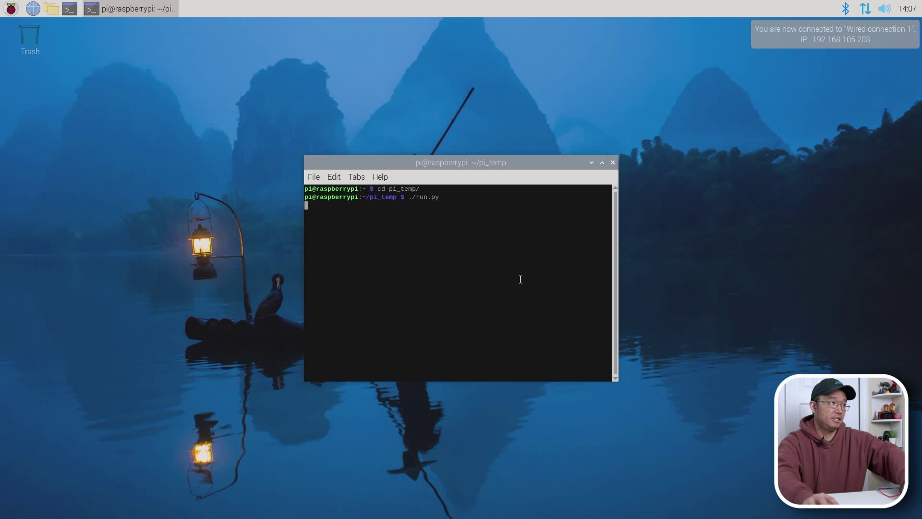
Step: Run ./cpuburn-a53 from the cpuburn-arm folder in a second terminal and move the plot window clear of it
left_click(70, 9)
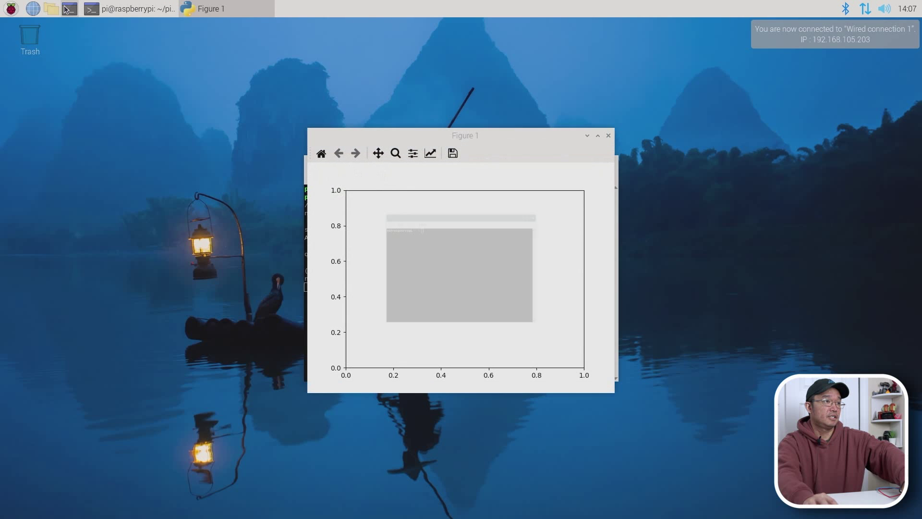
left_click_drag(382, 162, 215, 191)
type("cd cp")
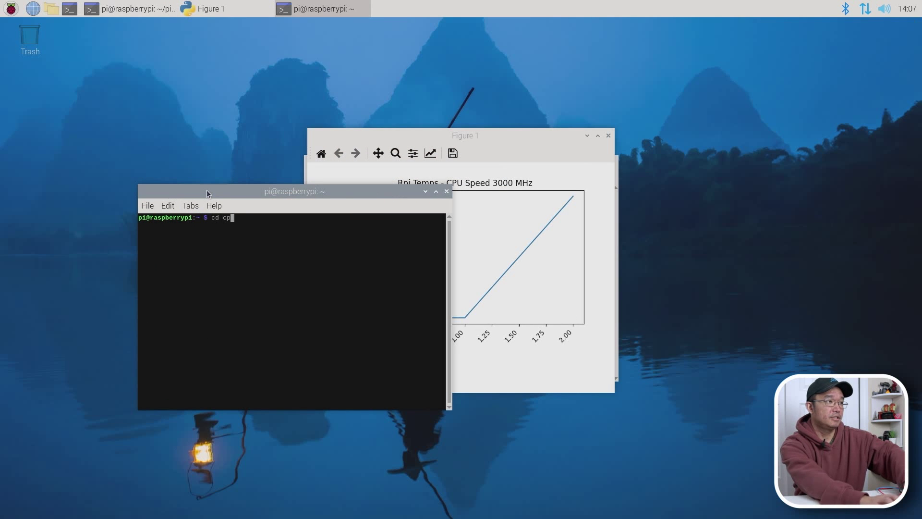
key("Tab")
key("Return")
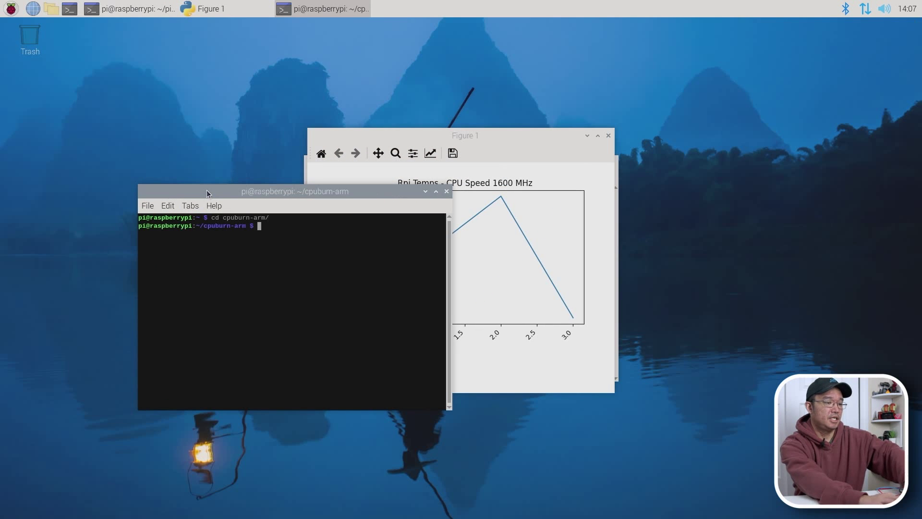
type("./cpuburn-a53")
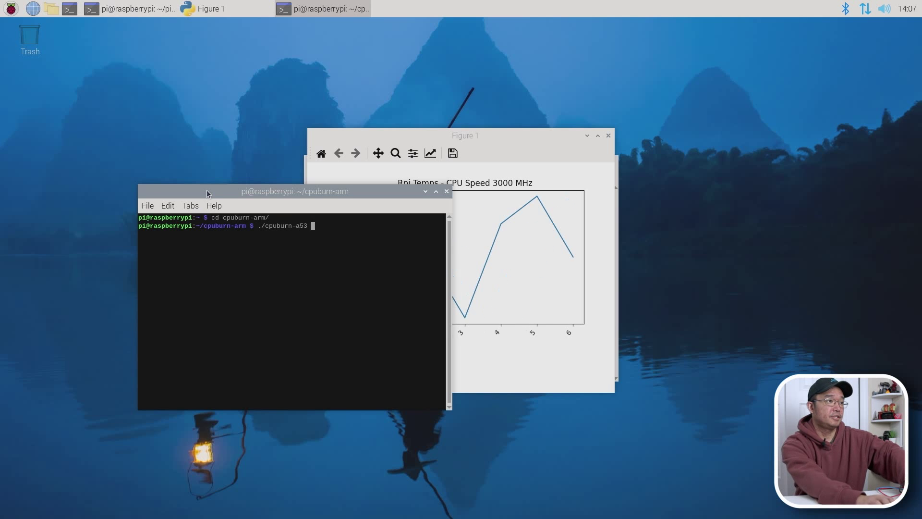
key("Return")
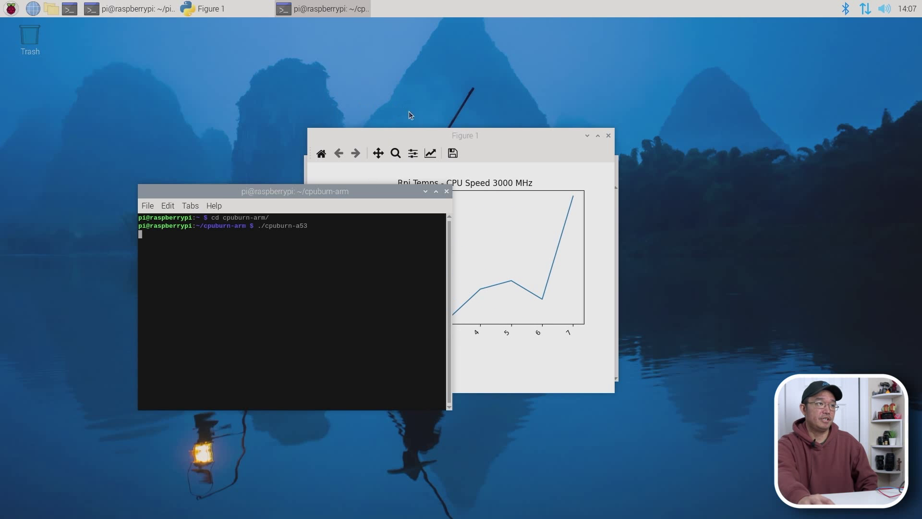
left_click_drag(422, 135, 679, 185)
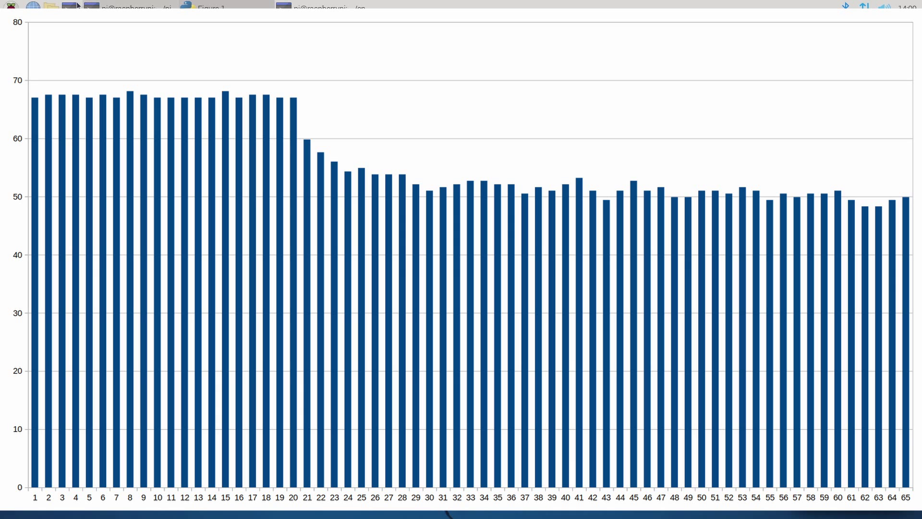
Step: Check the CPU load of the running stress test with htop in a separate terminal, and close that terminal
key("ctrl+alt+t")
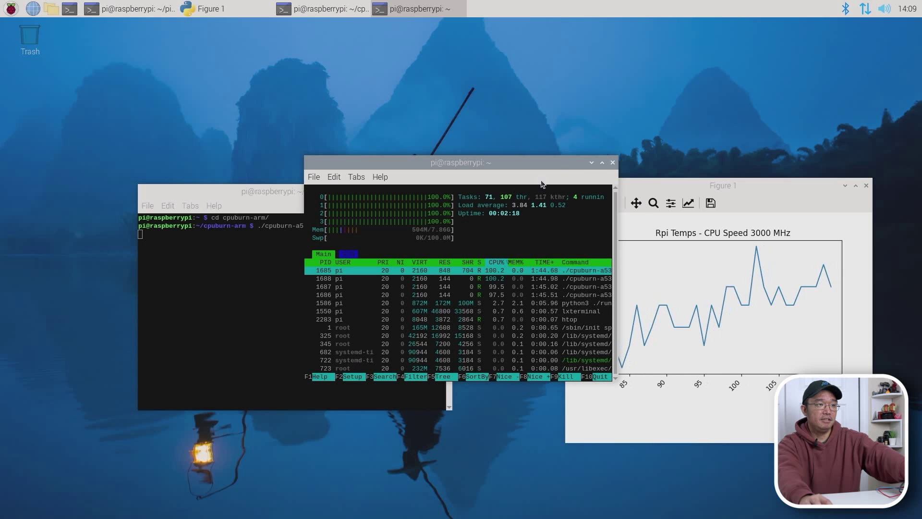
left_click(612, 162)
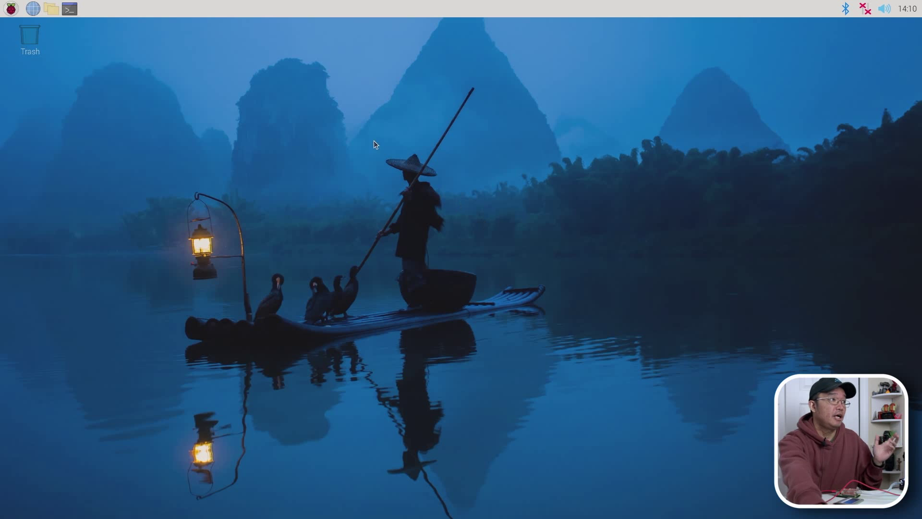
Step: Start ./run.py from the pi_temp folder in a new terminal and place the plot and terminal windows side by side
left_click(69, 8)
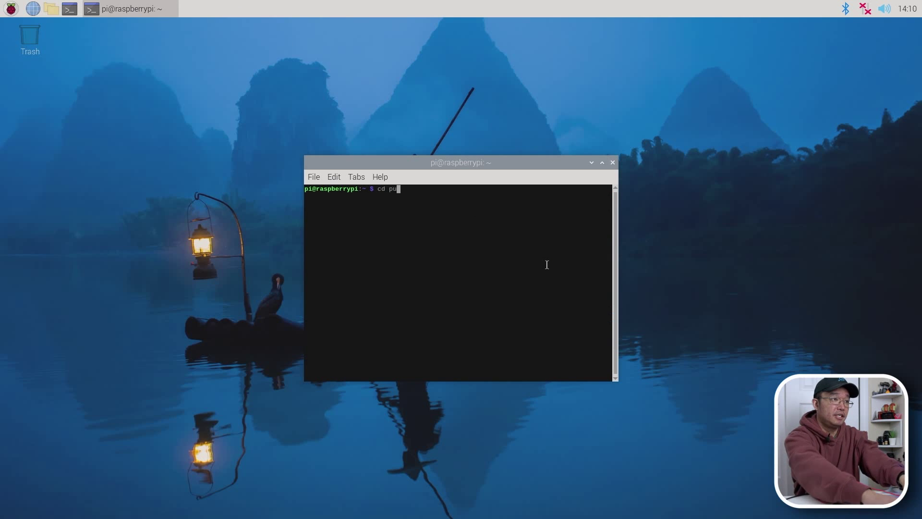
type("cd pi_temp/")
key("Return")
type("./run.py")
key("Return")
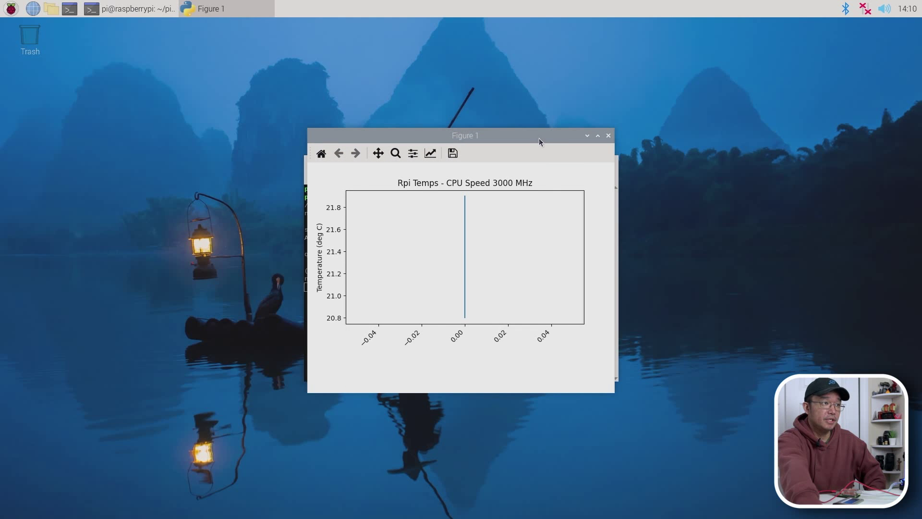
left_click_drag(539, 138, 774, 134)
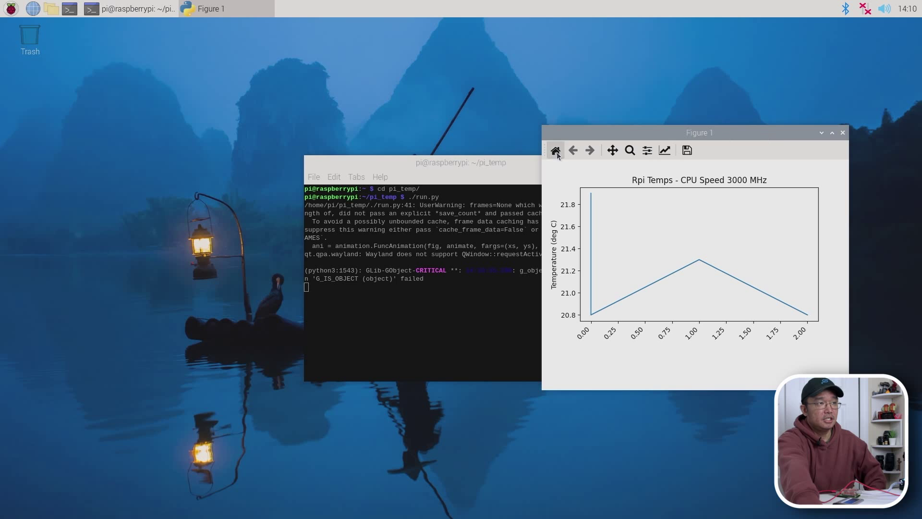
left_click_drag(446, 165, 225, 180)
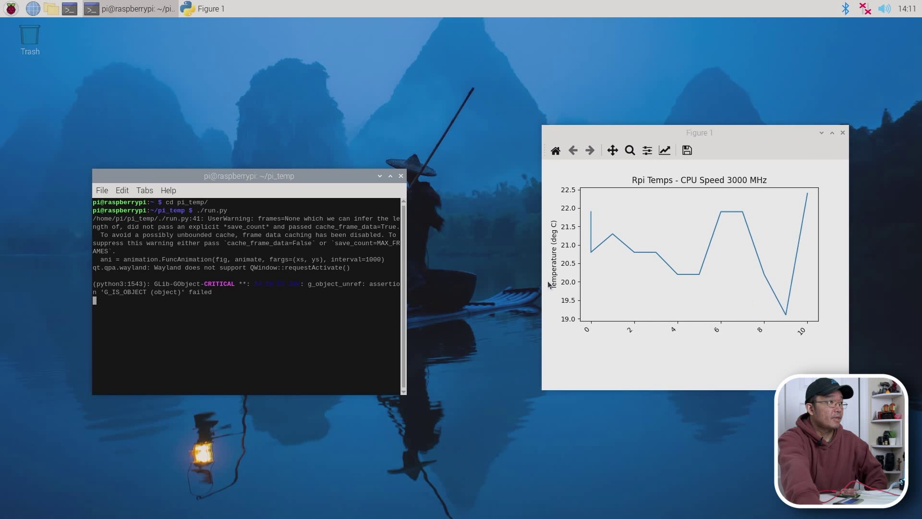
Step: Start the ./cpuburn-a53 stress test from the cpuburn-arm folder in another terminal and move that terminal off the plot
left_click(78, 13)
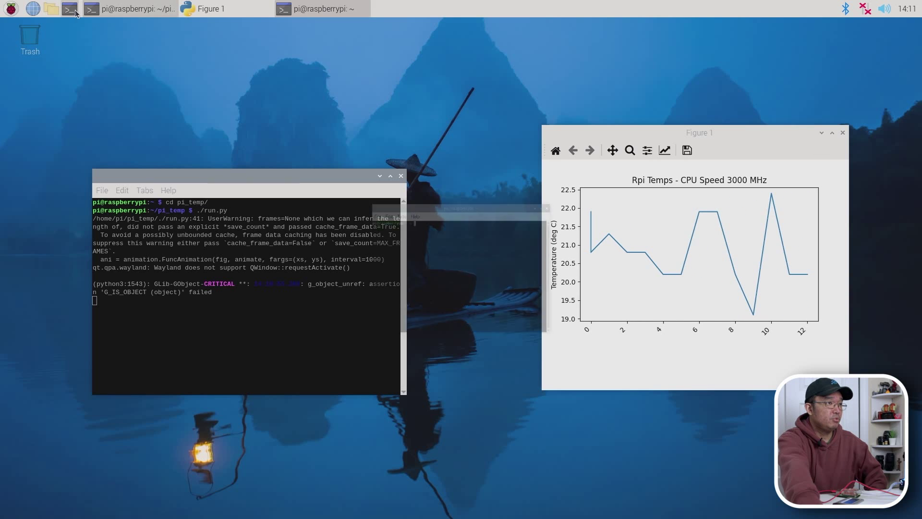
type("cd cpuburn-arm/")
key("Return")
type("./cpuburn-a53")
key("Return")
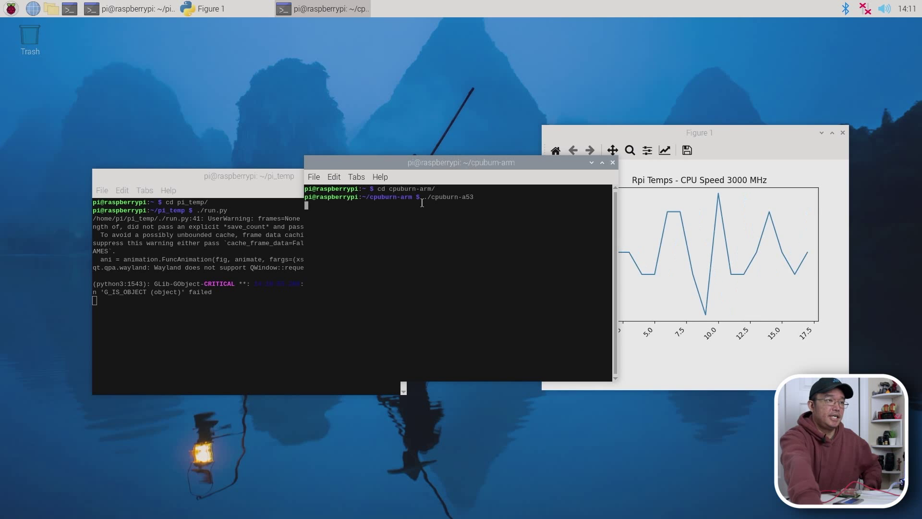
left_click_drag(457, 162, 319, 99)
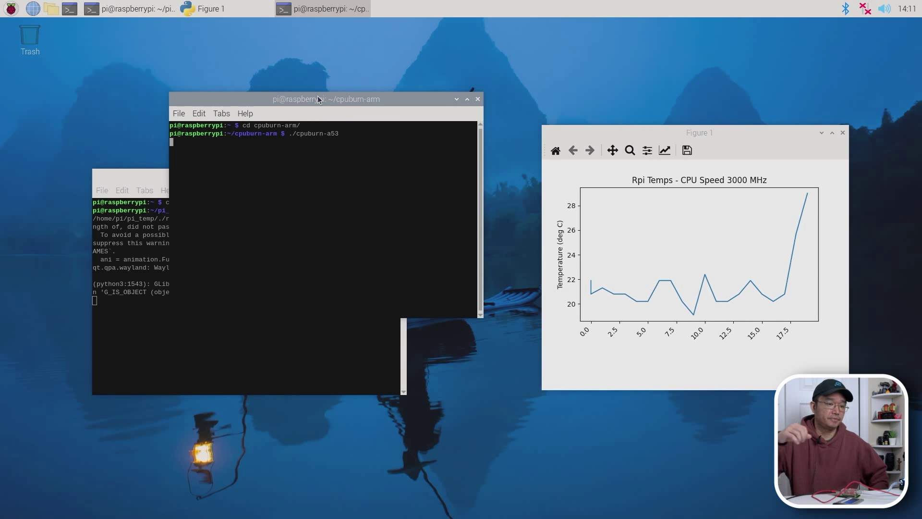